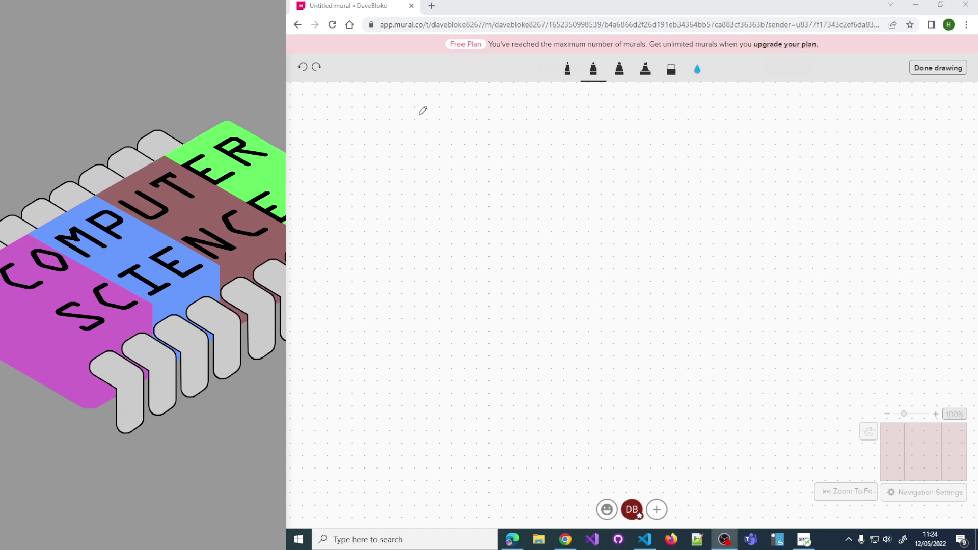
Handwrite the heading 'CPU' with 'Components perform' beneath it
mouse_move(393, 108)
mouse_down()
mouse_move(394, 122)
mouse_move(420, 123)
mouse_move(424, 105)
mouse_up()
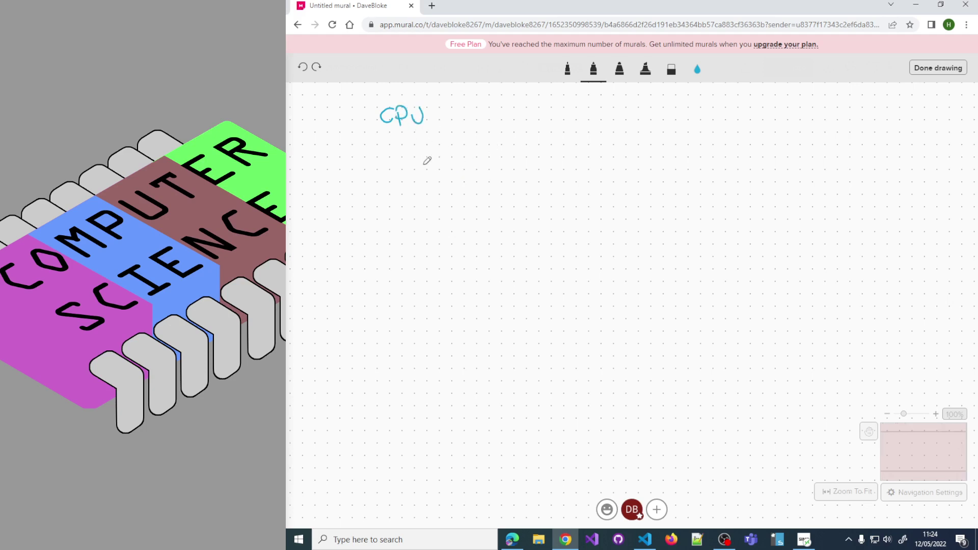
drag(391, 149, 390, 164)
mouse_move(402, 150)
mouse_down()
mouse_move(397, 158)
mouse_move(416, 153)
mouse_move(425, 167)
mouse_up()
mouse_move(426, 150)
mouse_down()
mouse_move(471, 167)
mouse_move(487, 167)
mouse_move(499, 149)
mouse_up()
mouse_move(493, 150)
mouse_down()
mouse_move(493, 168)
mouse_move(535, 155)
mouse_move(567, 167)
mouse_move(589, 154)
mouse_move(621, 168)
mouse_up()
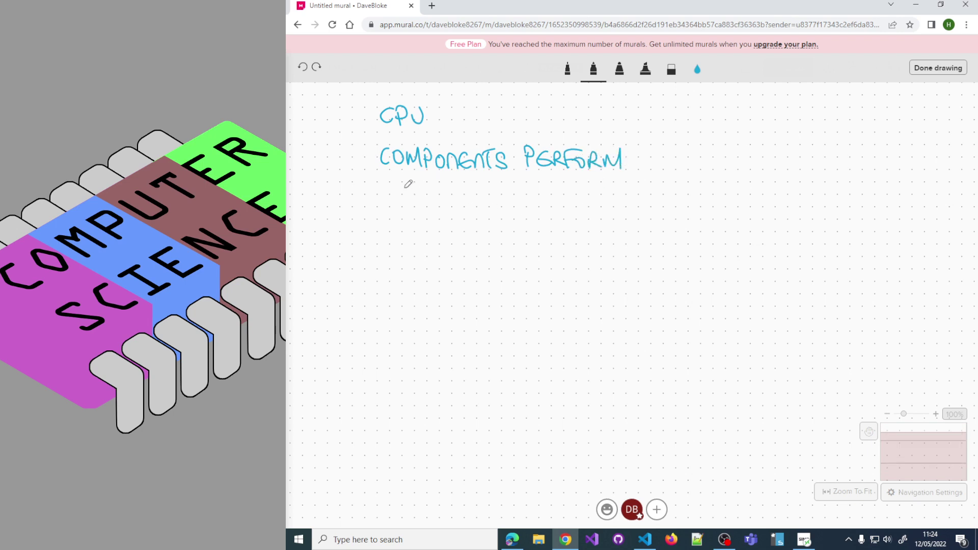
Write 'Control unit' as the first component on a new line
mouse_move(418, 192)
mouse_down()
mouse_move(419, 207)
mouse_move(454, 208)
mouse_move(463, 192)
mouse_move(473, 208)
mouse_move(484, 195)
mouse_up()
drag(487, 193, 497, 209)
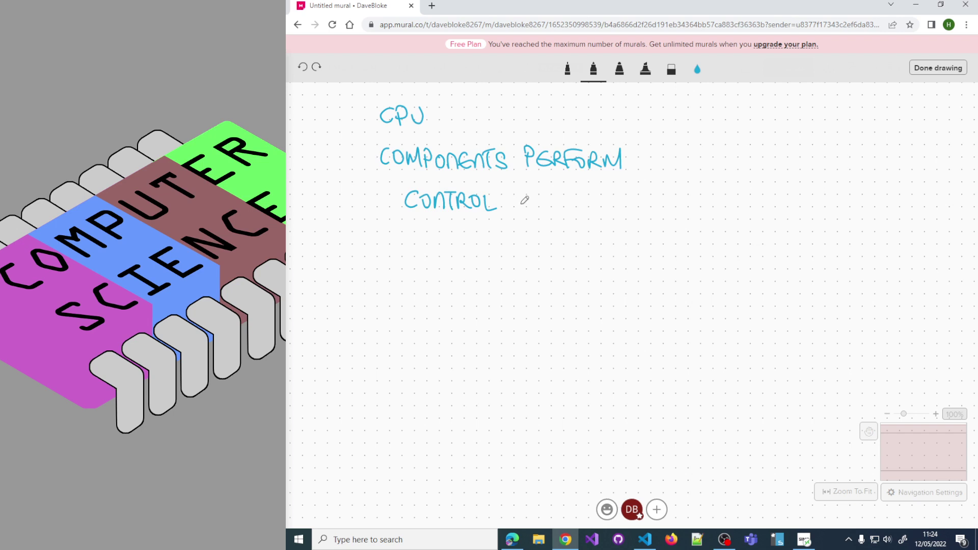
mouse_move(519, 194)
mouse_down()
mouse_move(550, 196)
mouse_move(556, 208)
mouse_move(570, 191)
mouse_up()
drag(565, 192, 566, 209)
Write 'Arithmetic + logic unit' and start 'Memory cache' on the line below
mouse_move(408, 248)
mouse_down()
mouse_move(414, 227)
mouse_move(418, 248)
mouse_up()
drag(410, 240, 440, 248)
drag(445, 230, 461, 248)
mouse_move(461, 239)
mouse_down()
mouse_move(469, 229)
mouse_move(468, 249)
mouse_move(481, 240)
mouse_move(492, 249)
mouse_up()
drag(492, 241, 516, 231)
mouse_move(510, 232)
mouse_down()
mouse_move(510, 250)
mouse_move(555, 239)
mouse_move(551, 252)
mouse_move(578, 250)
mouse_up()
mouse_move(586, 234)
mouse_down()
mouse_move(620, 250)
mouse_move(654, 236)
mouse_move(672, 253)
mouse_up()
mouse_move(673, 235)
mouse_down()
mouse_move(687, 234)
mouse_move(679, 251)
mouse_up()
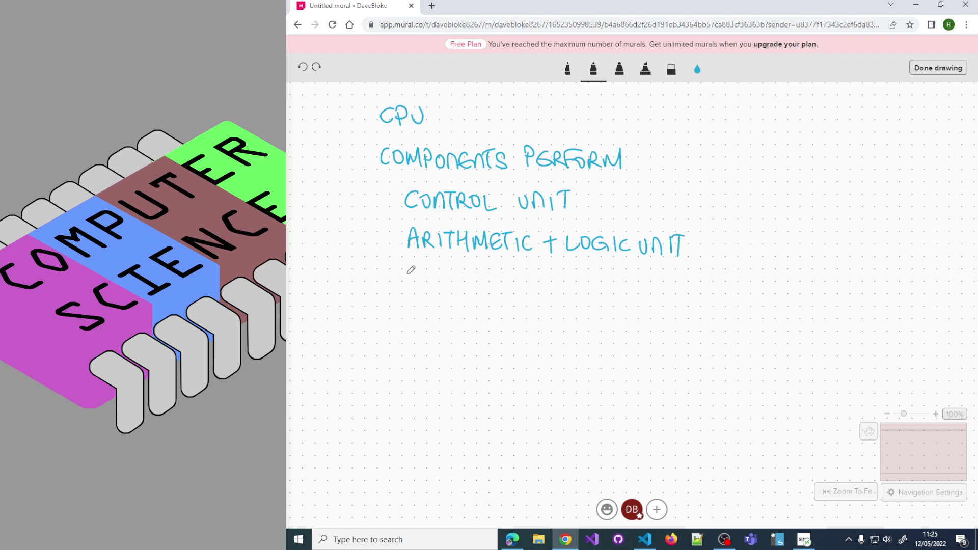
mouse_move(407, 287)
mouse_down()
mouse_move(408, 269)
mouse_move(423, 287)
mouse_move(450, 270)
mouse_move(488, 285)
mouse_move(570, 285)
mouse_up()
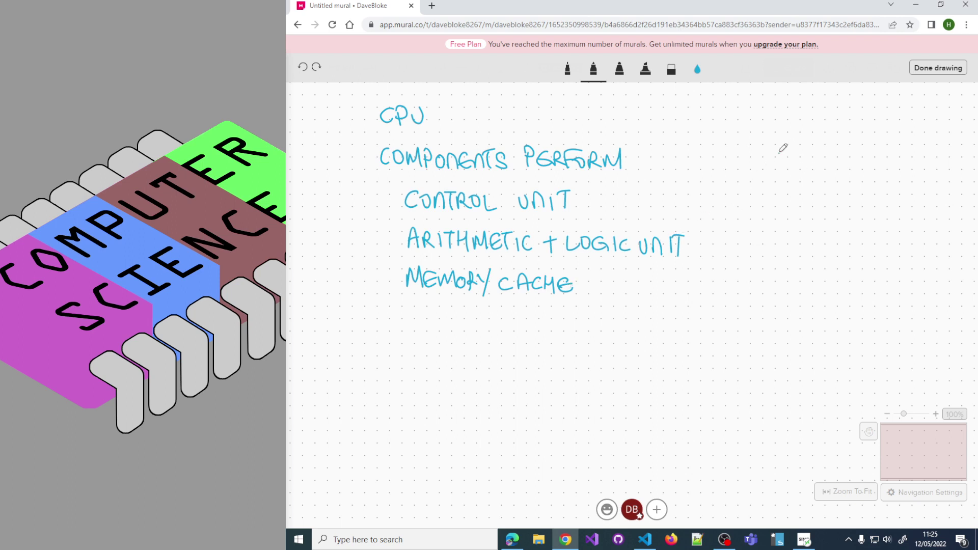
Write the 'Registers' heading and erase the stray stroke beneath it
mouse_move(779, 146)
mouse_down()
mouse_move(791, 166)
mouse_move(837, 168)
mouse_move(850, 152)
mouse_move(878, 162)
mouse_move(886, 153)
mouse_move(892, 169)
mouse_up()
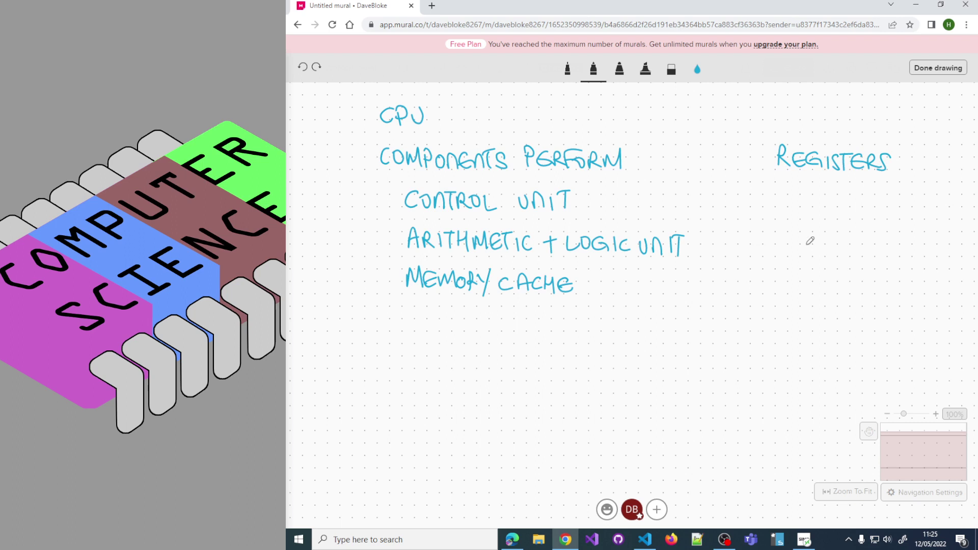
drag(821, 257, 775, 243)
scroll(823, 262, right, 5)
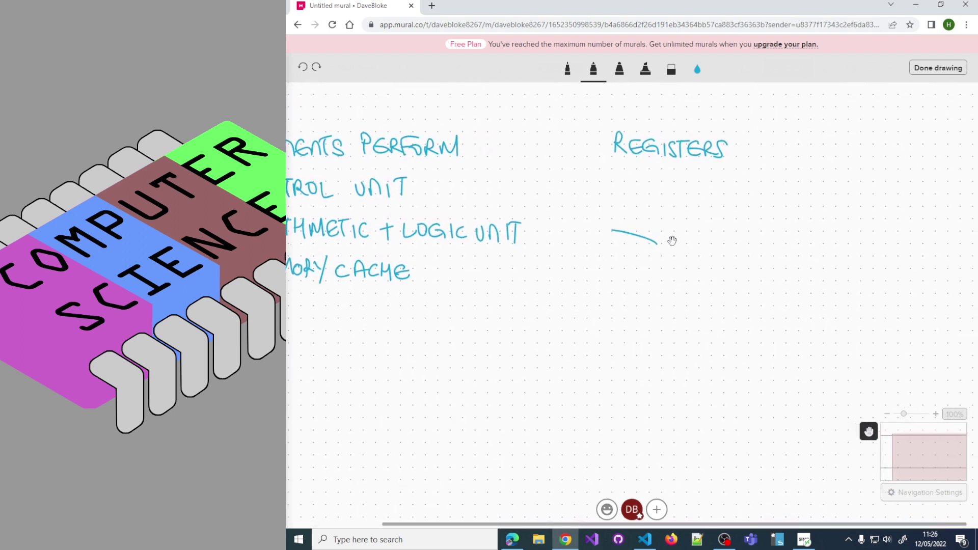
click(671, 69)
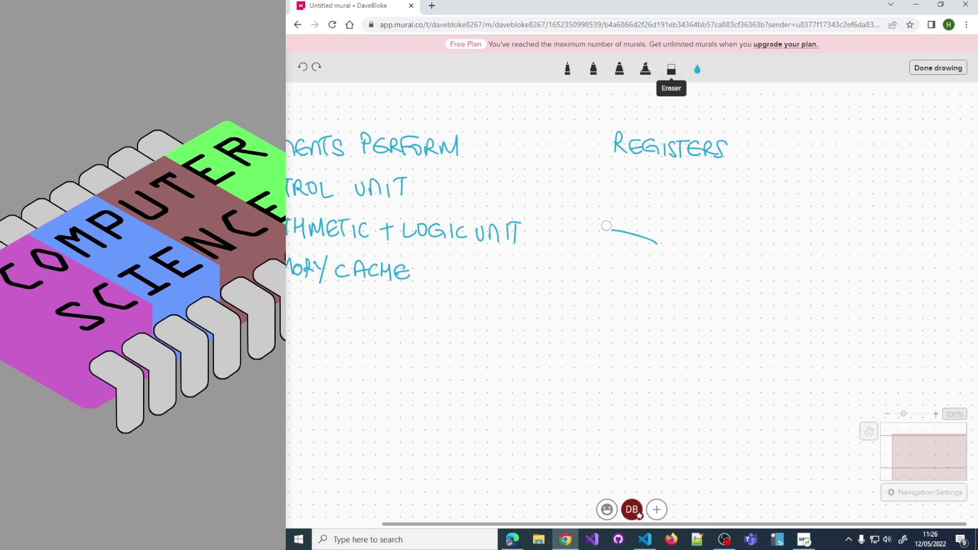
click(634, 233)
click(593, 69)
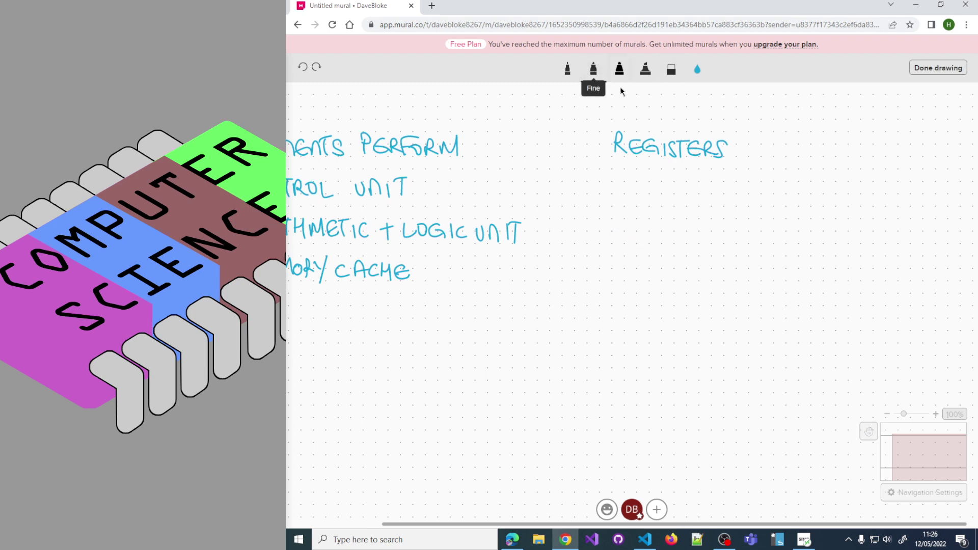
Write 'PC - holds addr next instruction' under the Registers heading
mouse_move(620, 170)
mouse_down()
mouse_move(619, 192)
mouse_move(621, 182)
mouse_move(645, 192)
mouse_move(688, 182)
mouse_move(705, 193)
mouse_move(769, 178)
mouse_move(770, 193)
mouse_up()
mouse_move(781, 180)
mouse_down()
mouse_move(774, 190)
mouse_move(779, 169)
mouse_move(798, 193)
mouse_move(817, 178)
mouse_move(859, 196)
mouse_up()
mouse_move(866, 174)
mouse_down()
mouse_move(850, 196)
mouse_move(862, 192)
mouse_up()
drag(854, 179, 872, 175)
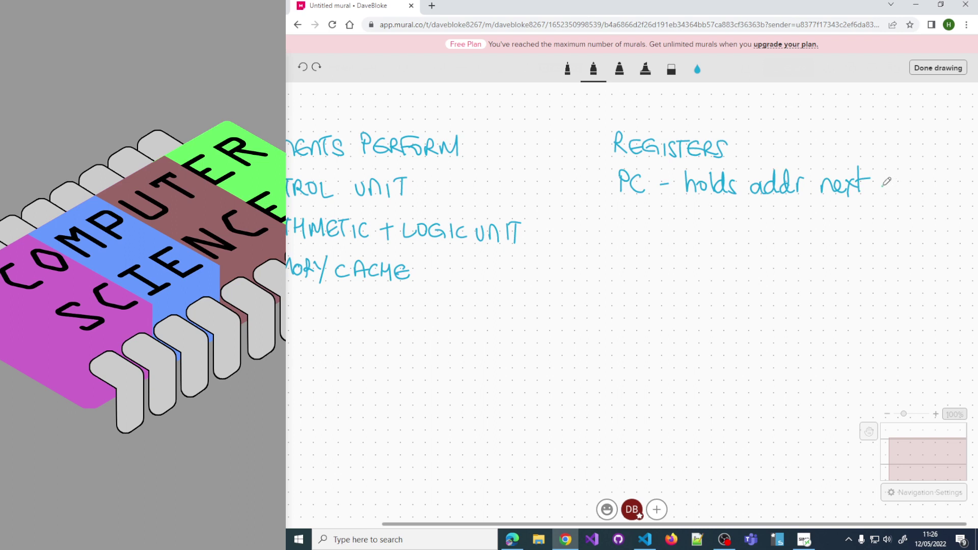
mouse_move(884, 177)
mouse_down()
mouse_move(884, 194)
mouse_move(901, 184)
mouse_move(906, 195)
mouse_up()
mouse_move(915, 170)
mouse_down()
mouse_move(918, 186)
mouse_move(922, 173)
mouse_up()
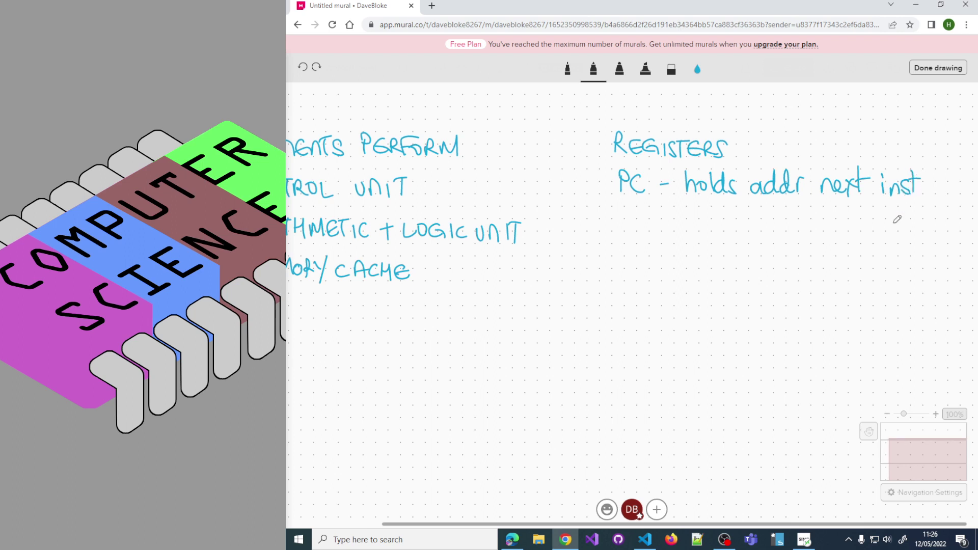
key(space)
drag(907, 221, 708, 228)
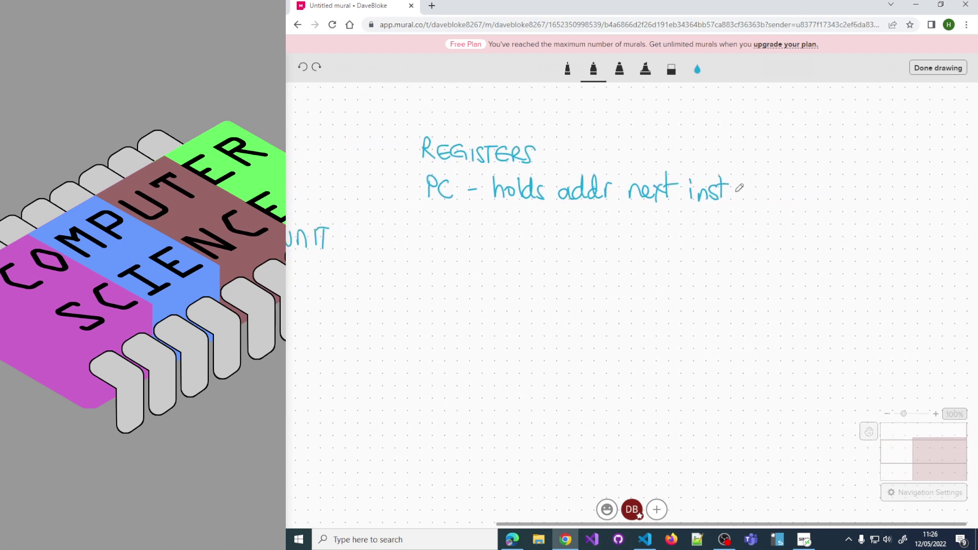
drag(729, 187, 772, 200)
drag(766, 184, 777, 182)
mouse_move(779, 190)
mouse_down()
mouse_move(778, 200)
mouse_move(787, 189)
mouse_move(804, 193)
mouse_up()
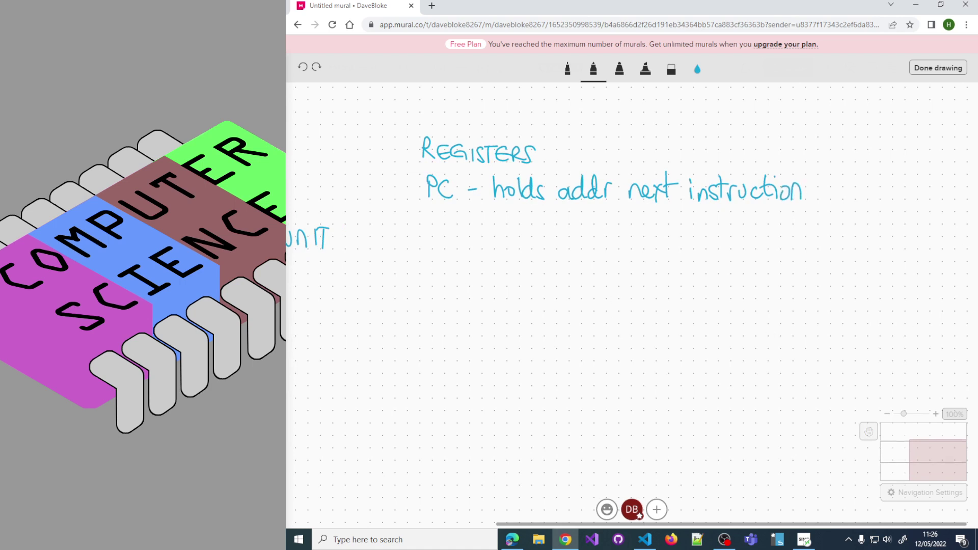
key(alt+Tab)
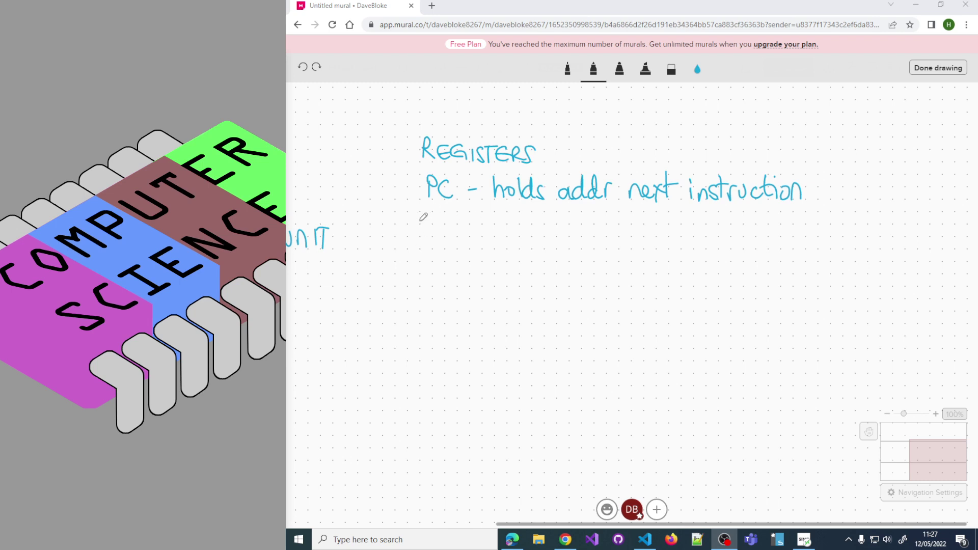
Write 'MAR - holds addr of memory location we want to access - connected to Address Bus', then start 'MDR'
mouse_move(415, 231)
mouse_down()
mouse_move(423, 213)
mouse_move(437, 231)
mouse_move(448, 216)
mouse_move(460, 232)
mouse_move(486, 226)
mouse_up()
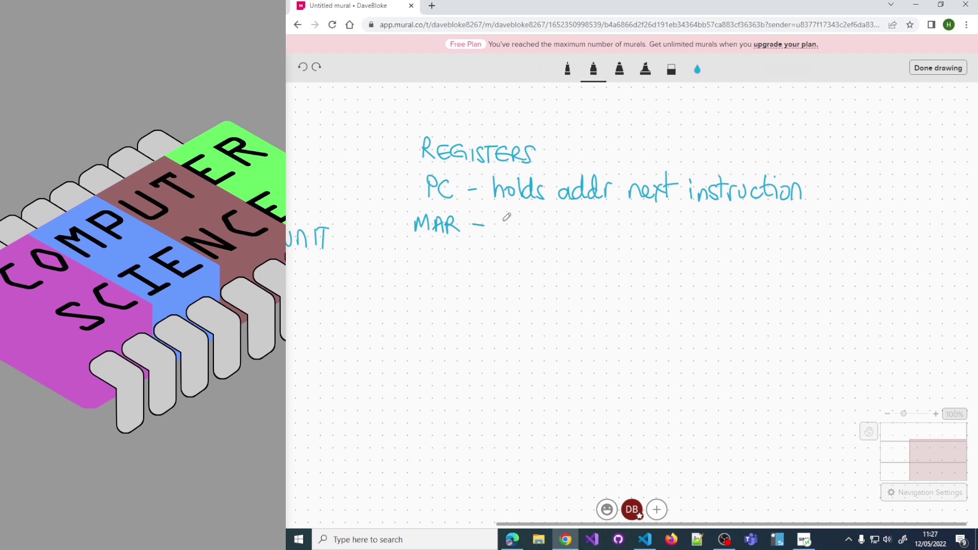
mouse_move(497, 215)
mouse_down()
mouse_move(517, 229)
mouse_move(527, 211)
mouse_move(546, 232)
mouse_move(586, 223)
mouse_move(719, 231)
mouse_move(744, 219)
mouse_move(738, 253)
mouse_move(765, 213)
mouse_move(796, 231)
mouse_move(886, 224)
mouse_up()
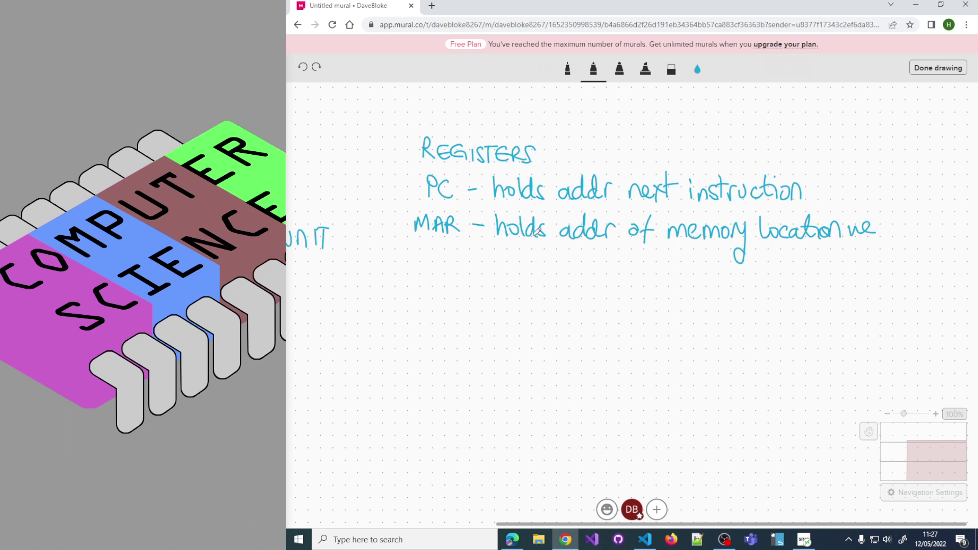
mouse_move(499, 251)
mouse_down()
mouse_move(539, 258)
mouse_move(552, 247)
mouse_move(575, 267)
mouse_up()
mouse_move(569, 255)
mouse_down()
mouse_move(646, 257)
mouse_move(645, 266)
mouse_move(661, 254)
mouse_move(657, 268)
mouse_move(686, 259)
mouse_move(757, 264)
mouse_move(770, 253)
mouse_move(796, 259)
mouse_move(787, 262)
mouse_move(804, 240)
mouse_move(835, 268)
mouse_move(850, 258)
mouse_move(865, 265)
mouse_up()
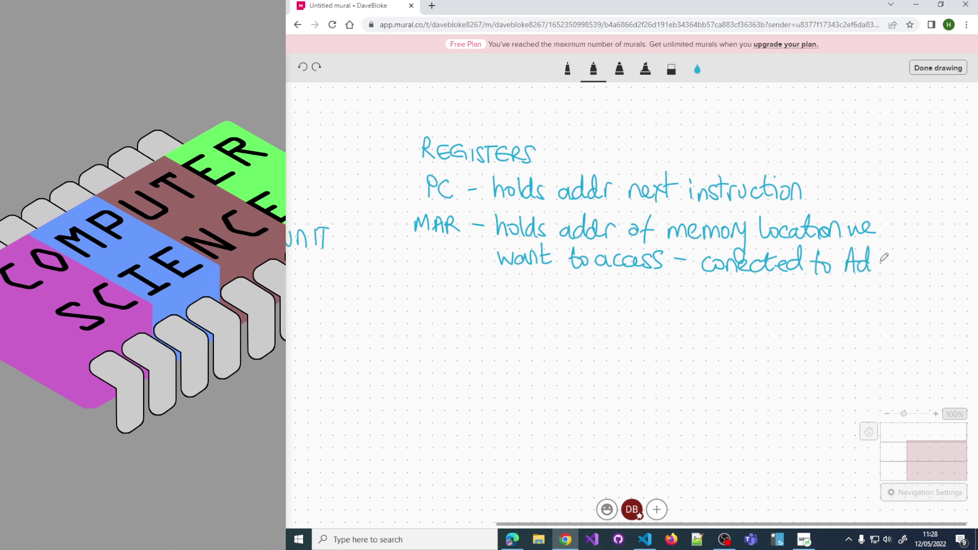
drag(884, 257, 920, 262)
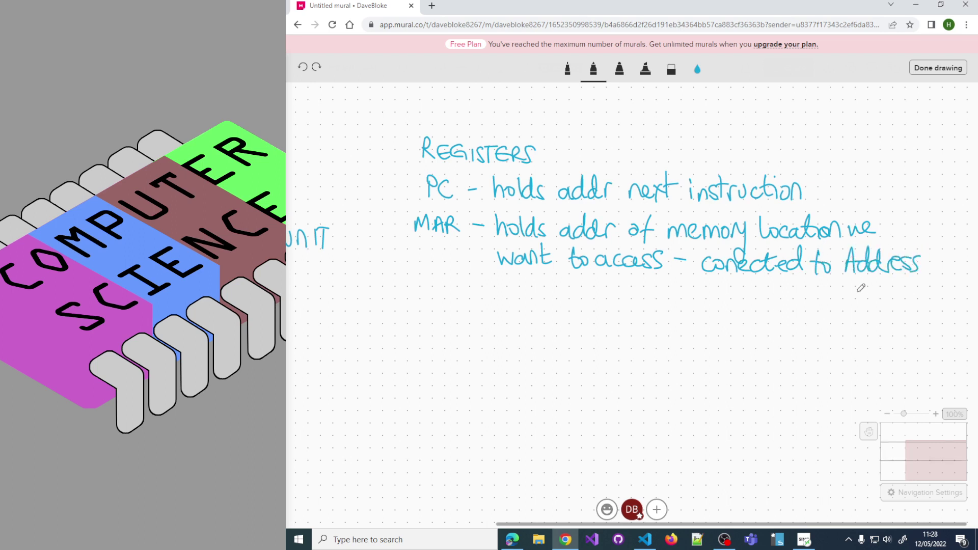
mouse_move(850, 277)
mouse_down()
mouse_move(850, 298)
mouse_move(877, 299)
mouse_up()
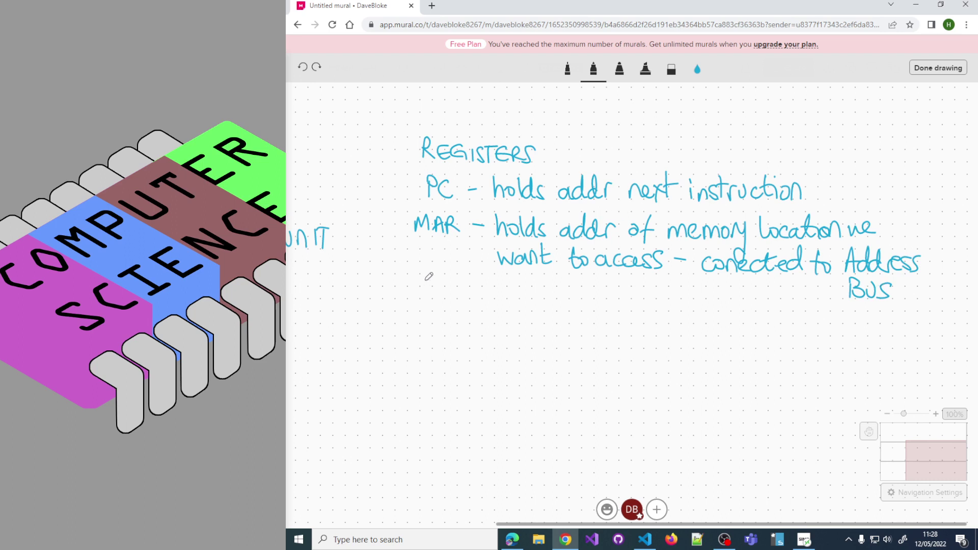
drag(424, 280, 466, 291)
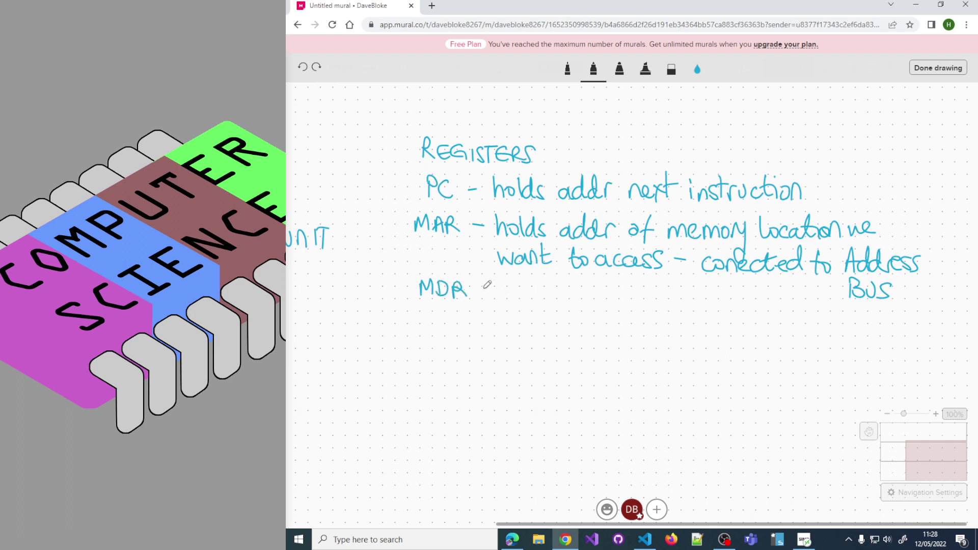
Write 'MDR - holds data + instructions fetched from memory' and begin 'Acc -' below
mouse_move(478, 292)
mouse_down()
mouse_move(521, 301)
mouse_move(528, 291)
mouse_move(539, 303)
mouse_move(555, 291)
mouse_move(550, 304)
mouse_up()
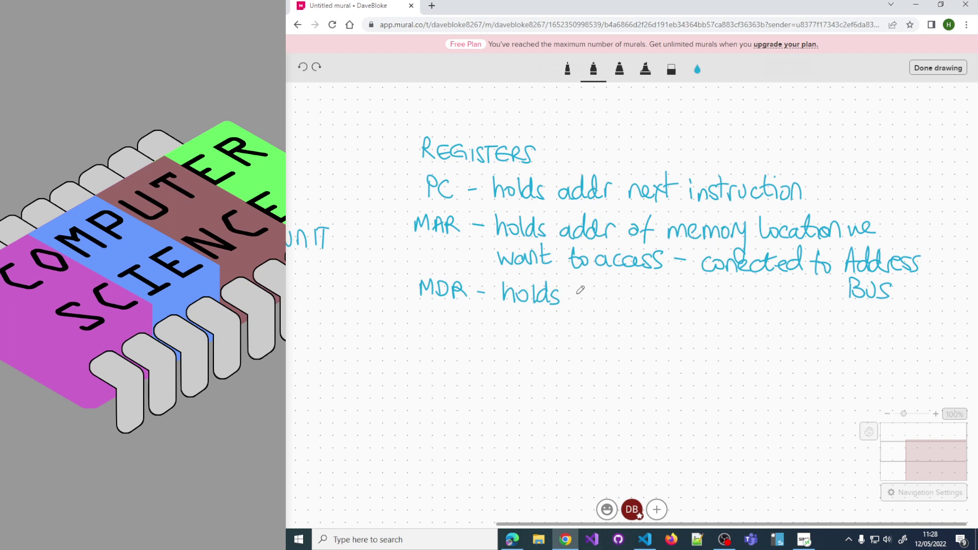
mouse_move(582, 289)
mouse_down()
mouse_move(586, 299)
mouse_move(620, 290)
mouse_move(629, 302)
mouse_move(694, 294)
mouse_move(705, 303)
mouse_move(753, 299)
mouse_move(766, 287)
mouse_move(759, 305)
mouse_up()
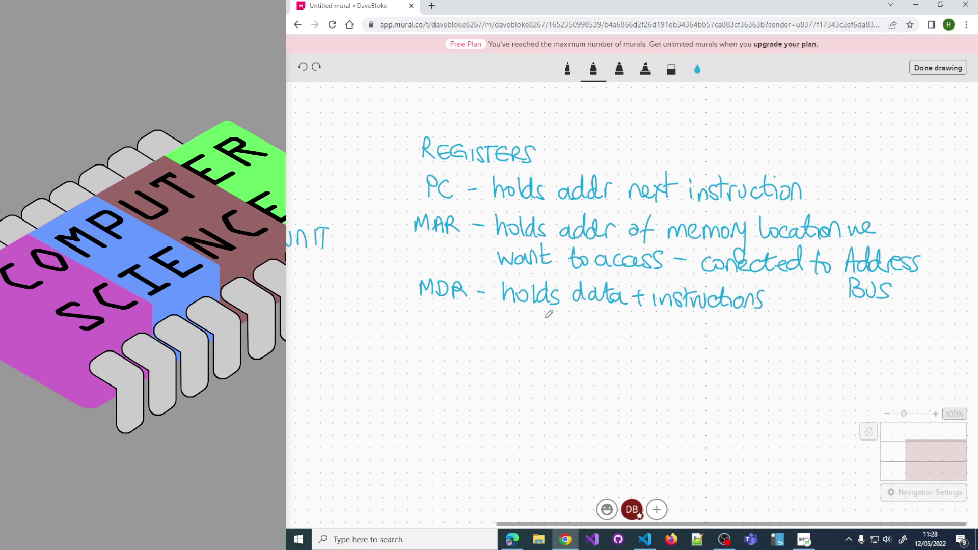
mouse_move(514, 310)
mouse_down()
mouse_move(503, 344)
mouse_move(524, 328)
mouse_move(585, 334)
mouse_move(583, 317)
mouse_move(596, 351)
mouse_move(614, 332)
mouse_move(636, 342)
mouse_move(729, 336)
mouse_up()
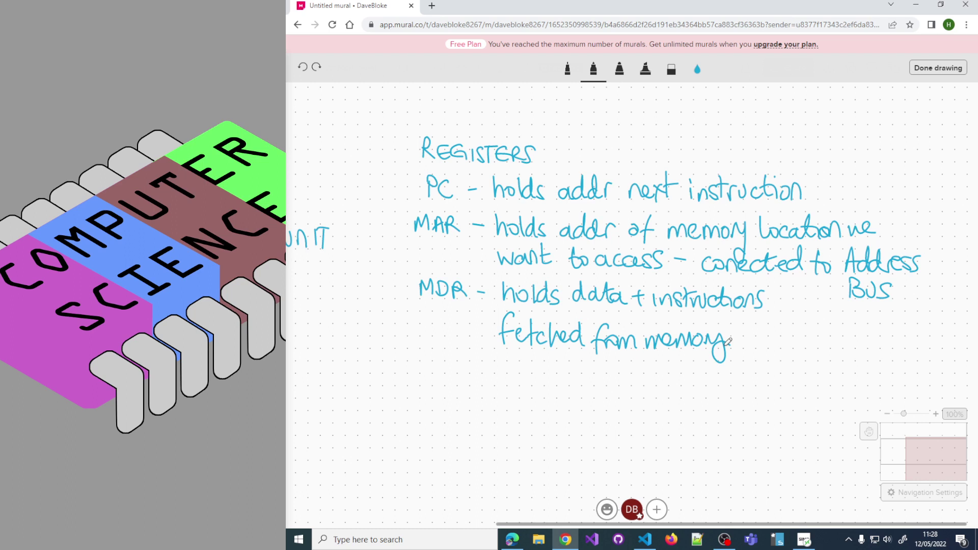
drag(426, 377, 462, 380)
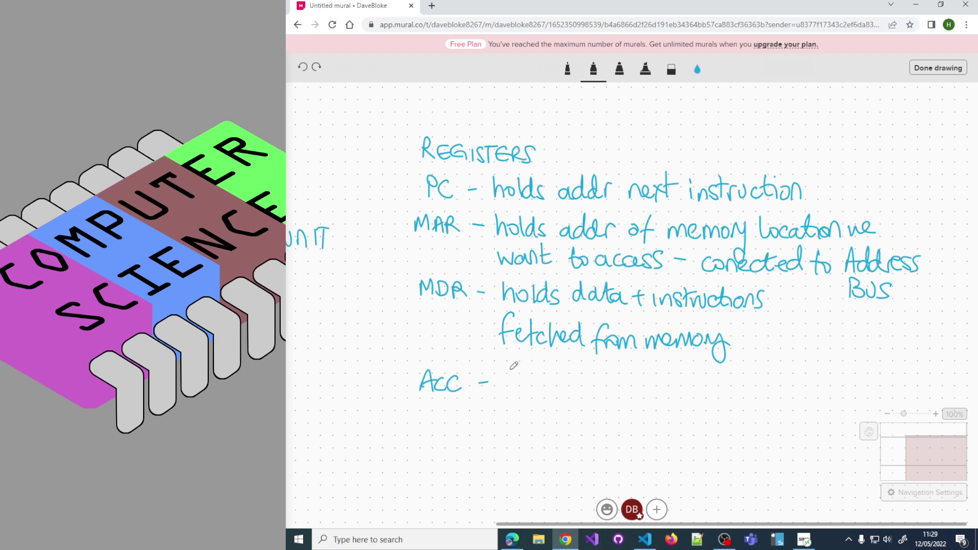
Complete 'Acc - results of calculations performed by ALU' and add a dash after Registers
mouse_move(510, 379)
mouse_down()
mouse_move(605, 377)
mouse_move(614, 389)
mouse_move(643, 390)
mouse_move(754, 375)
mouse_move(783, 399)
mouse_move(838, 363)
mouse_move(843, 382)
mouse_move(885, 382)
mouse_move(900, 359)
mouse_move(895, 387)
mouse_up()
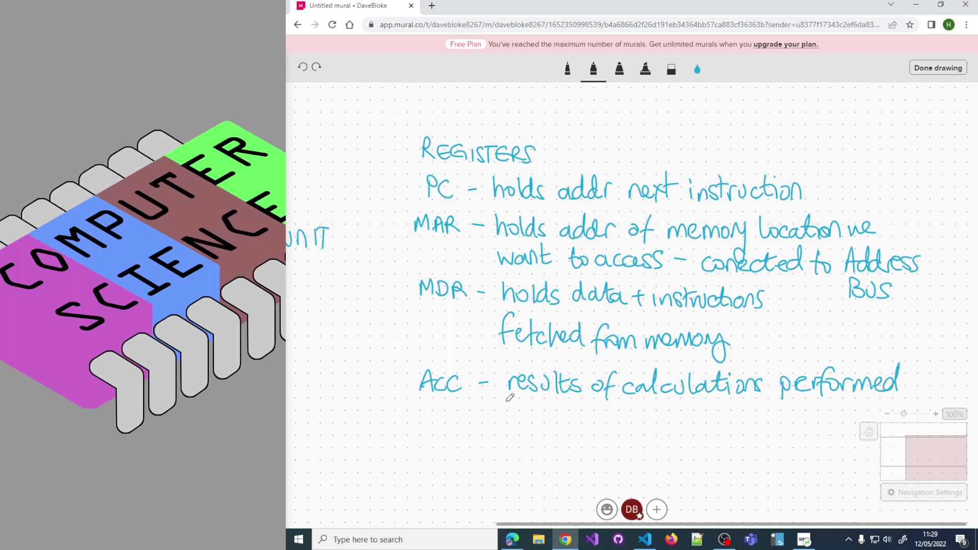
mouse_move(507, 404)
mouse_down()
mouse_move(515, 423)
mouse_move(528, 424)
mouse_move(520, 445)
mouse_move(561, 425)
mouse_up()
mouse_move(549, 415)
mouse_down()
mouse_move(583, 423)
mouse_move(600, 407)
mouse_up()
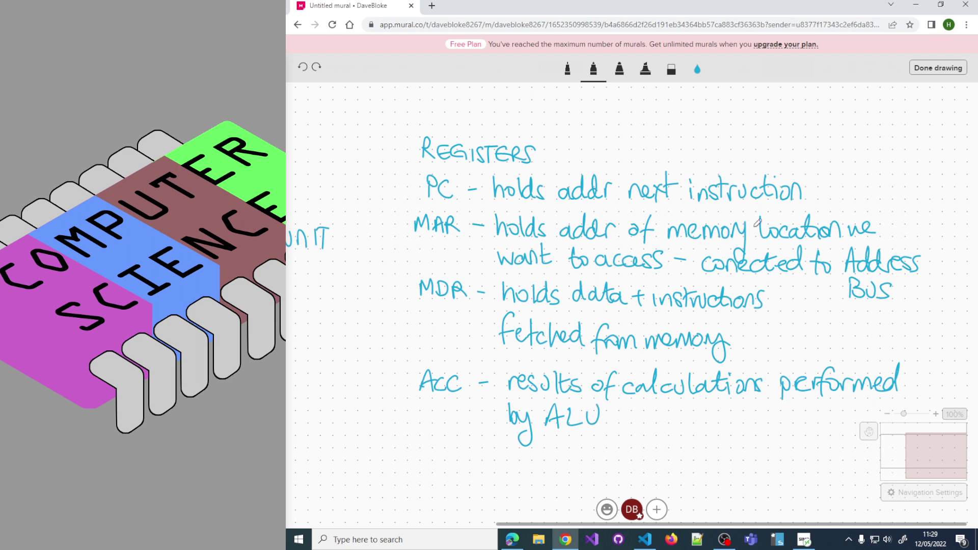
drag(556, 152, 566, 152)
Write 'super fast dedicated storage locations on CPU' after the Registers dash
mouse_move(583, 140)
mouse_down()
mouse_move(616, 156)
mouse_move(620, 145)
mouse_move(663, 156)
mouse_move(708, 144)
mouse_move(750, 156)
mouse_move(738, 137)
mouse_up()
drag(754, 150, 773, 135)
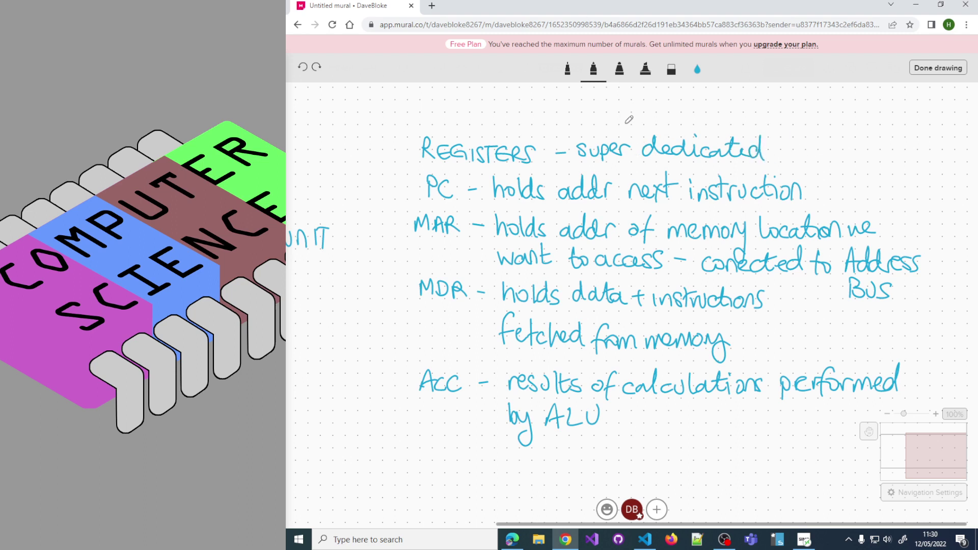
mouse_move(617, 155)
mouse_down()
mouse_move(609, 171)
mouse_move(637, 170)
mouse_up()
drag(634, 163, 643, 162)
mouse_move(791, 140)
mouse_down()
mouse_move(783, 158)
mouse_move(797, 159)
mouse_up()
mouse_move(789, 146)
mouse_down()
mouse_move(826, 141)
mouse_move(846, 150)
mouse_move(847, 168)
mouse_move(873, 142)
mouse_move(940, 153)
mouse_move(970, 139)
mouse_up()
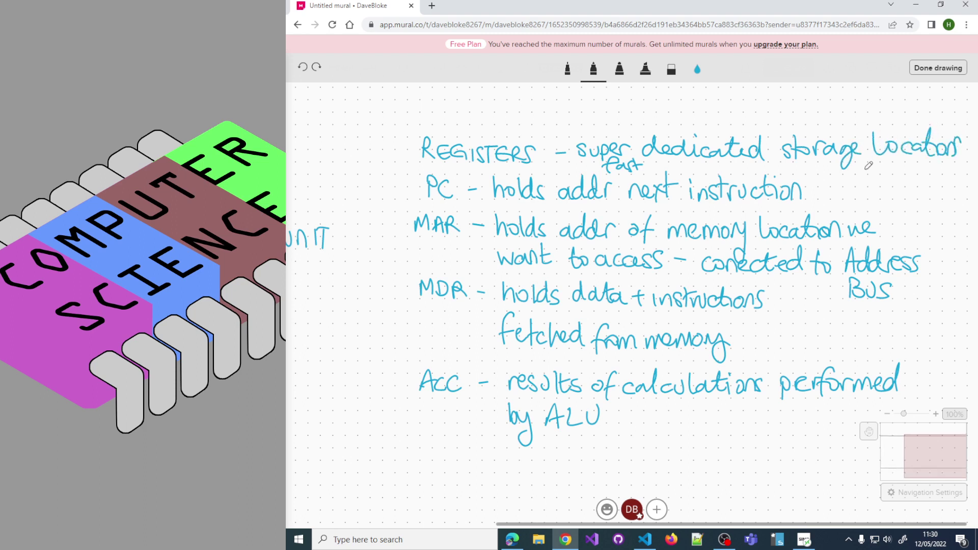
mouse_move(869, 168)
mouse_down()
mouse_move(914, 181)
mouse_move(935, 164)
mouse_up()
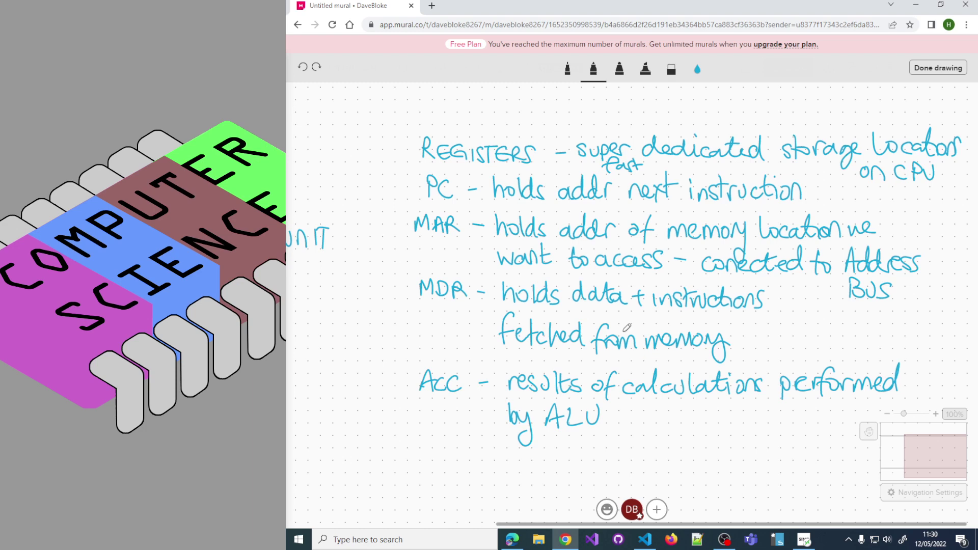
Write the heading 'FETCH → Execute cycle' below Memory cache
drag(626, 327, 662, 294)
drag(535, 357, 739, 305)
mouse_move(616, 323)
mouse_down()
mouse_move(748, 313)
mouse_move(685, 266)
mouse_up()
mouse_move(498, 175)
mouse_down()
mouse_move(498, 203)
mouse_move(513, 170)
mouse_up()
mouse_move(493, 188)
mouse_down()
mouse_move(513, 186)
mouse_move(513, 203)
mouse_up()
mouse_move(514, 203)
mouse_down()
mouse_move(529, 201)
mouse_move(527, 183)
mouse_up()
mouse_move(516, 193)
mouse_down()
mouse_move(544, 178)
mouse_move(537, 202)
mouse_up()
drag(552, 184, 555, 204)
drag(555, 195, 566, 194)
mouse_move(567, 178)
mouse_down()
mouse_move(568, 204)
mouse_move(591, 195)
mouse_move(586, 201)
mouse_move(605, 178)
mouse_move(601, 206)
mouse_up()
mouse_move(602, 194)
mouse_down()
mouse_move(627, 207)
mouse_move(615, 209)
mouse_up()
mouse_move(632, 196)
mouse_down()
mouse_move(643, 191)
mouse_move(643, 208)
mouse_move(675, 203)
mouse_up()
mouse_move(668, 184)
mouse_down()
mouse_move(687, 181)
mouse_move(678, 207)
mouse_up()
mouse_move(688, 197)
mouse_down()
mouse_move(704, 192)
mouse_move(697, 208)
mouse_move(702, 198)
mouse_move(748, 202)
mouse_up()
mouse_move(760, 188)
mouse_down()
mouse_move(740, 216)
mouse_move(779, 206)
mouse_move(803, 185)
mouse_move(779, 204)
mouse_move(792, 208)
mouse_up()
Fix the botched letter in 'cycle' and write 'PC → MAR' beneath the heading
click(672, 68)
click(593, 68)
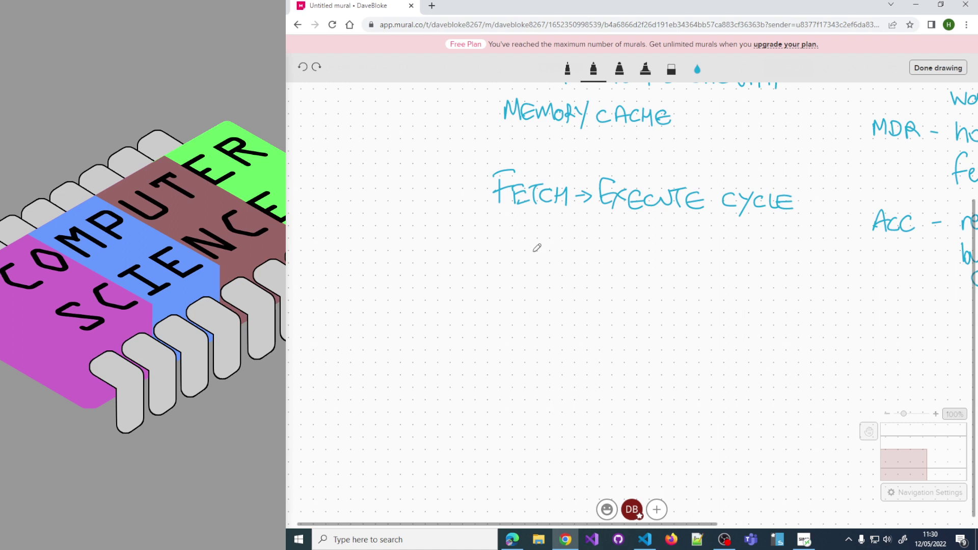
mouse_move(541, 241)
mouse_down()
mouse_move(540, 262)
mouse_move(541, 252)
mouse_move(564, 261)
mouse_move(595, 250)
mouse_move(587, 264)
mouse_up()
mouse_move(605, 262)
mouse_down()
mouse_move(623, 243)
mouse_move(626, 262)
mouse_up()
drag(629, 253, 639, 264)
mouse_move(623, 258)
mouse_down()
mouse_move(643, 256)
mouse_move(644, 265)
mouse_up()
drag(644, 245, 654, 261)
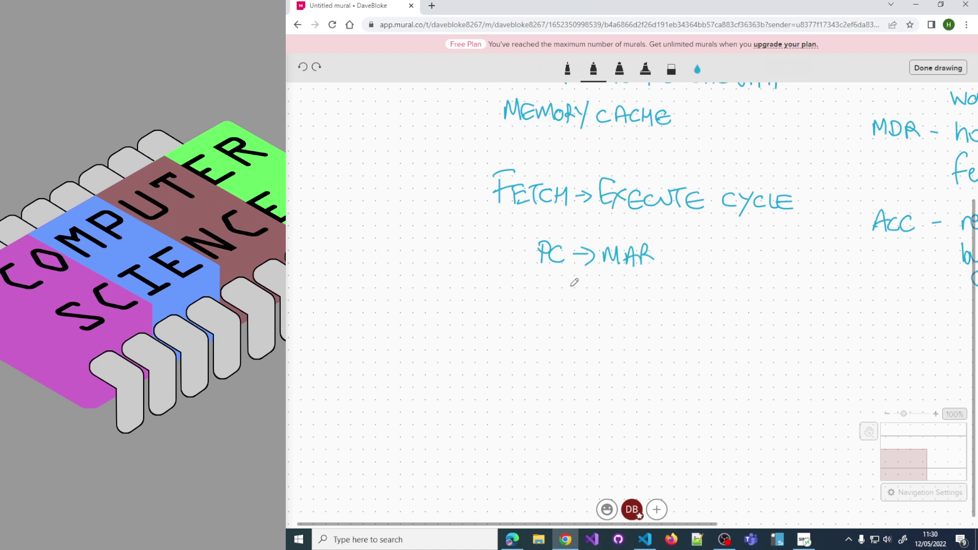
Write the step fetching the value from the MAR address, read along the data bus
mouse_move(541, 275)
mouse_down()
mouse_move(539, 292)
mouse_move(551, 274)
mouse_up()
mouse_move(540, 283)
mouse_down()
mouse_move(564, 291)
mouse_move(580, 274)
mouse_up()
mouse_move(571, 276)
mouse_down()
mouse_move(571, 293)
mouse_move(588, 291)
mouse_up()
mouse_move(588, 283)
mouse_down()
mouse_move(599, 293)
mouse_move(633, 275)
mouse_move(646, 287)
mouse_up()
mouse_move(650, 279)
mouse_down()
mouse_move(666, 281)
mouse_move(619, 304)
mouse_up()
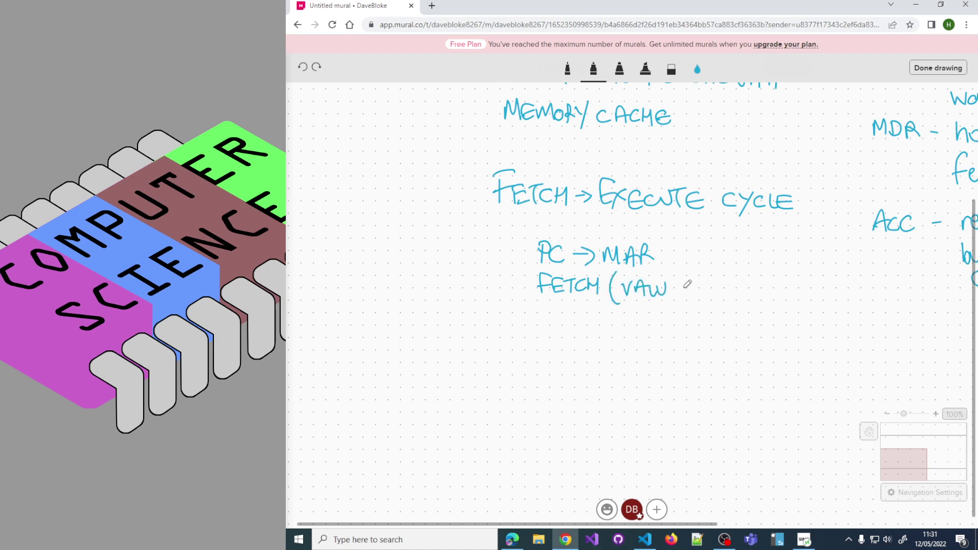
mouse_move(670, 283)
mouse_down()
mouse_move(680, 295)
mouse_move(721, 281)
mouse_move(745, 294)
mouse_move(746, 283)
mouse_move(753, 294)
mouse_move(811, 288)
mouse_move(824, 297)
mouse_up()
drag(840, 285, 833, 298)
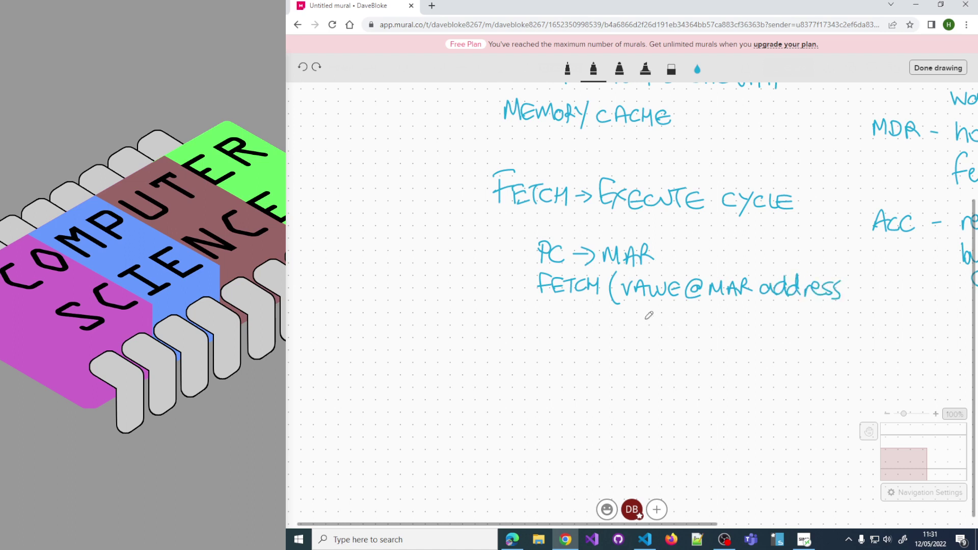
mouse_move(640, 309)
mouse_down()
mouse_move(672, 324)
mouse_move(765, 324)
mouse_up()
drag(788, 320, 851, 314)
mouse_move(727, 340)
mouse_down()
mouse_move(719, 349)
mouse_move(748, 355)
mouse_move(790, 352)
mouse_move(805, 335)
mouse_up()
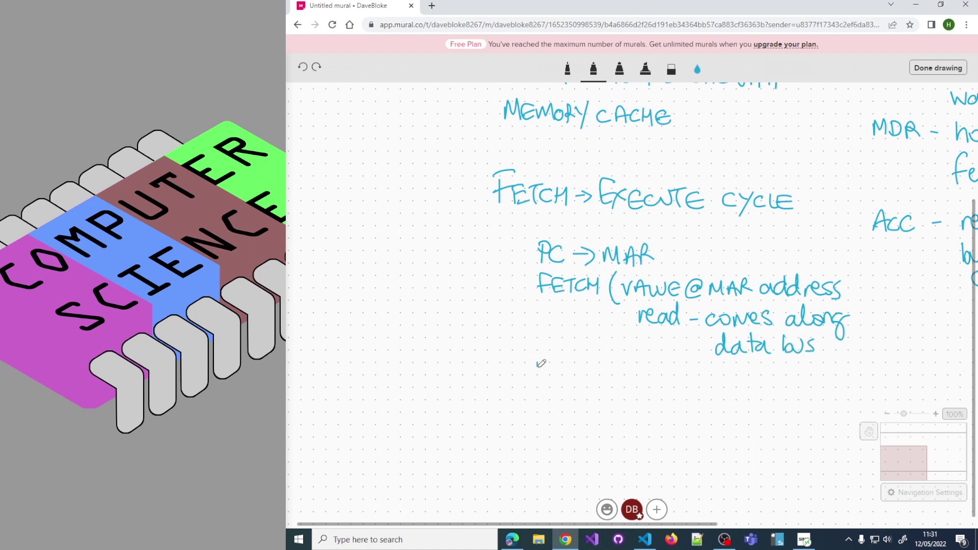
Add 'MDR holds instruction' below the fetch lines
mouse_move(538, 374)
mouse_down()
mouse_move(551, 359)
mouse_move(554, 375)
mouse_up()
drag(559, 357, 561, 375)
mouse_move(572, 375)
mouse_down()
mouse_move(573, 358)
mouse_move(584, 375)
mouse_move(613, 375)
mouse_move(625, 354)
mouse_move(634, 369)
mouse_move(640, 355)
mouse_move(639, 377)
mouse_move(749, 367)
mouse_move(752, 379)
mouse_up()
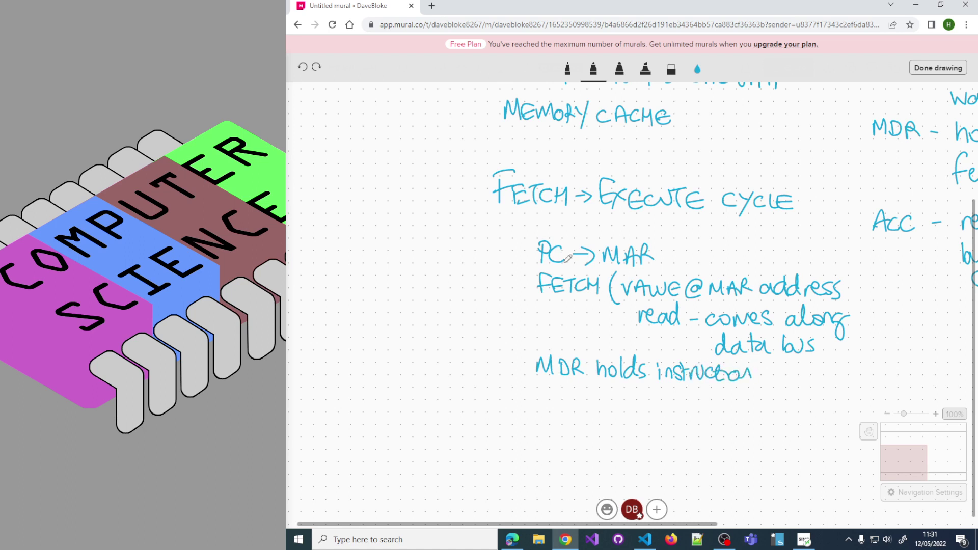
Bracket the fetch steps as FETCH, add 'CU decodes instruction in MDR' and 'Execute', and brace them
mouse_move(523, 243)
mouse_down()
mouse_move(504, 257)
mouse_move(496, 347)
mouse_move(518, 375)
mouse_up()
mouse_move(435, 309)
mouse_down()
mouse_move(456, 286)
mouse_move(487, 276)
mouse_up()
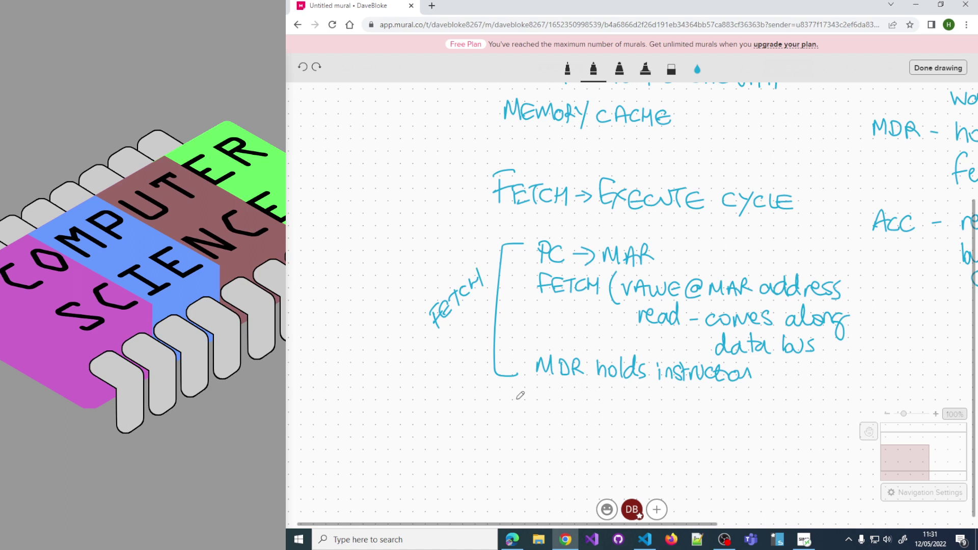
mouse_move(526, 403)
mouse_down()
mouse_move(549, 399)
mouse_move(570, 413)
mouse_move(641, 399)
mouse_move(644, 412)
mouse_up()
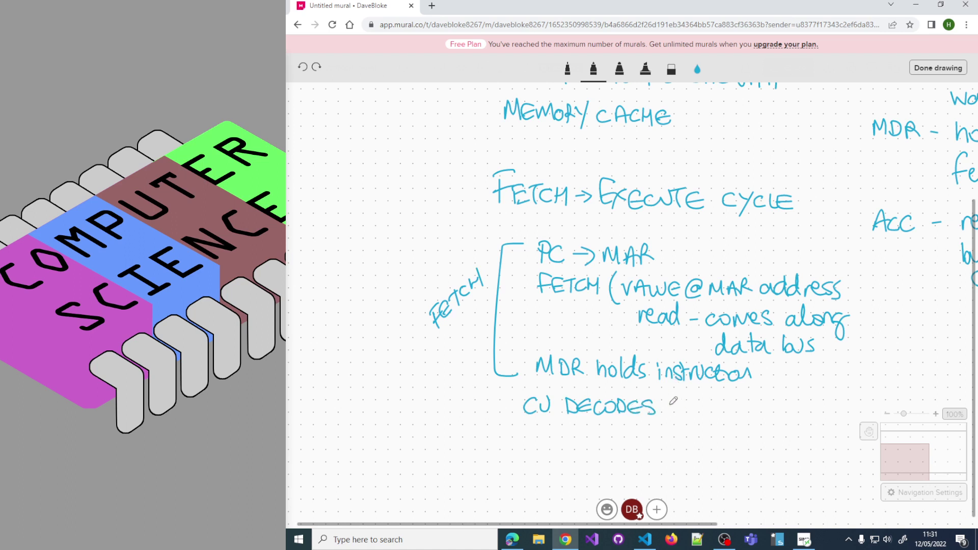
mouse_move(679, 404)
mouse_down()
mouse_move(722, 399)
mouse_move(688, 374)
mouse_move(607, 377)
mouse_move(632, 333)
mouse_move(666, 355)
mouse_move(741, 351)
mouse_up()
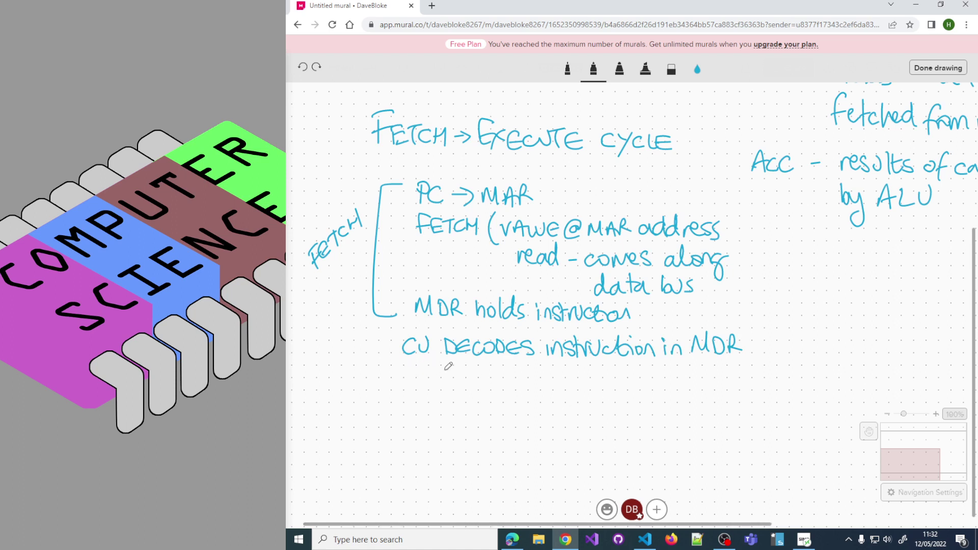
mouse_move(421, 362)
mouse_down()
mouse_move(412, 379)
mouse_move(502, 372)
mouse_move(512, 391)
mouse_up()
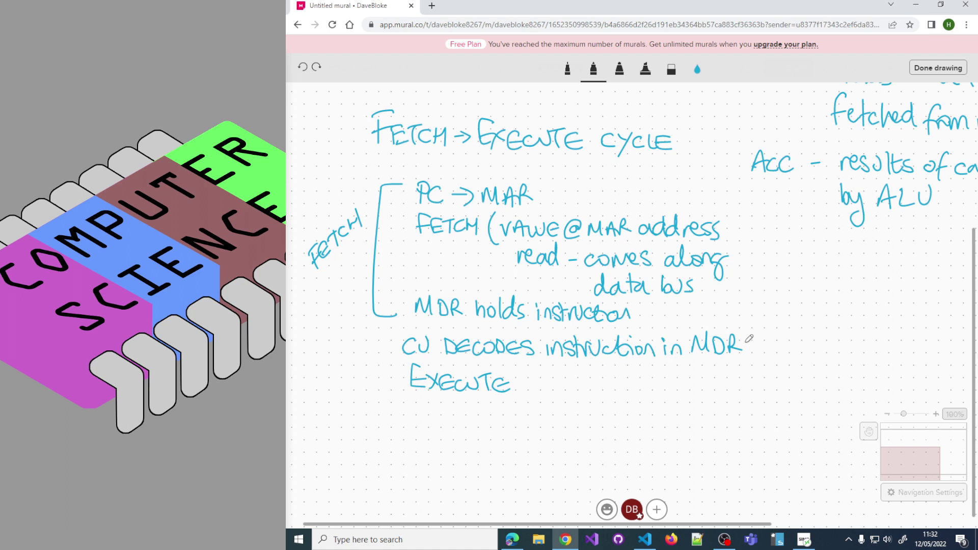
mouse_move(743, 329)
mouse_down()
mouse_move(754, 349)
mouse_move(750, 382)
mouse_move(735, 391)
mouse_up()
Write 'increment PC, always pointing to next instruction' beside the brace
mouse_move(770, 340)
mouse_down()
mouse_move(810, 356)
mouse_move(876, 352)
mouse_move(891, 340)
mouse_up()
mouse_move(884, 342)
mouse_down()
mouse_move(885, 355)
mouse_move(922, 359)
mouse_up()
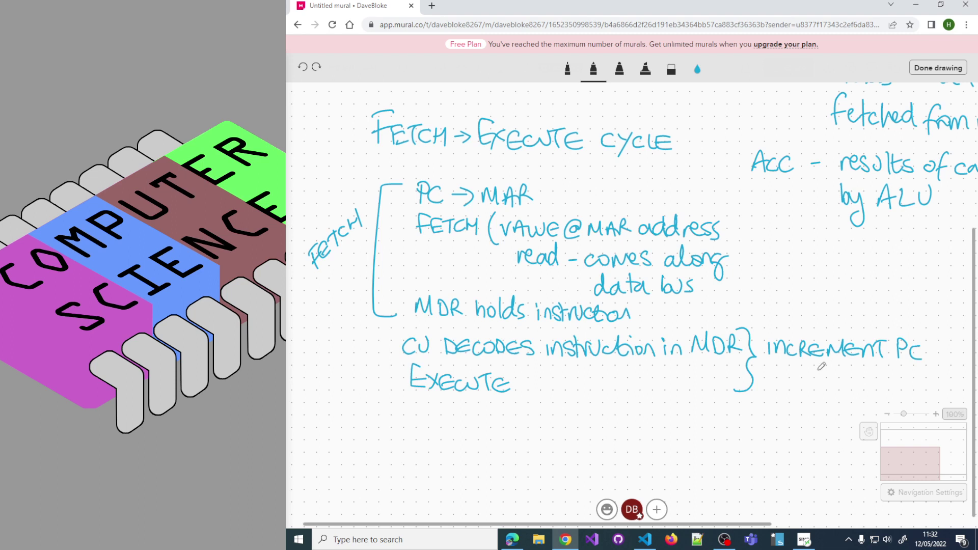
drag(763, 386, 807, 386)
mouse_move(818, 374)
mouse_down()
mouse_move(843, 390)
mouse_move(835, 387)
mouse_move(861, 379)
mouse_up()
mouse_move(875, 373)
mouse_down()
mouse_move(874, 387)
mouse_move(901, 373)
mouse_move(905, 388)
mouse_up()
drag(897, 372, 932, 370)
drag(944, 370, 940, 384)
scroll(789, 413, down, 1)
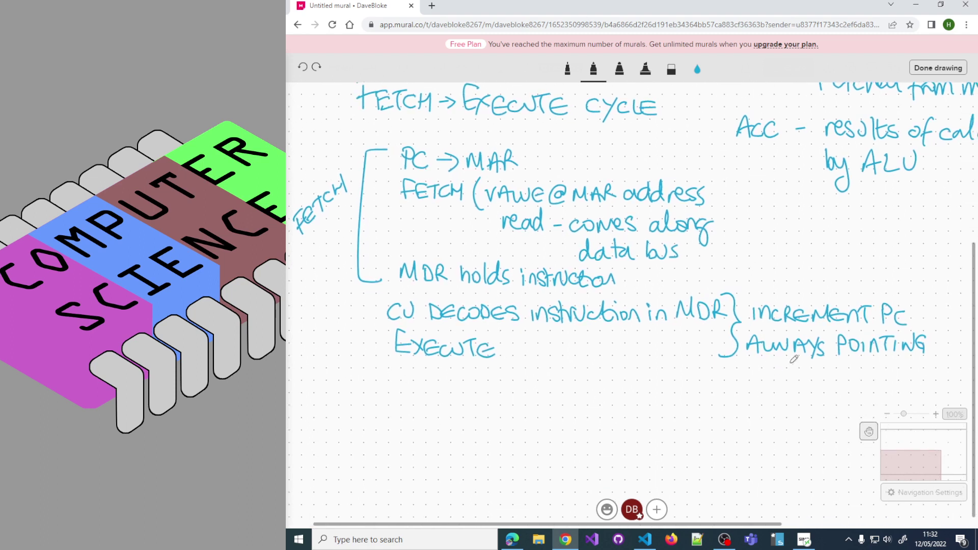
mouse_move(759, 367)
mouse_down()
mouse_move(816, 382)
mouse_move(836, 369)
mouse_move(840, 385)
mouse_move(885, 385)
mouse_up()
mouse_move(877, 369)
mouse_down()
mouse_move(891, 366)
mouse_move(905, 381)
mouse_move(921, 362)
mouse_move(938, 383)
mouse_move(943, 374)
mouse_up()
drag(947, 383, 956, 383)
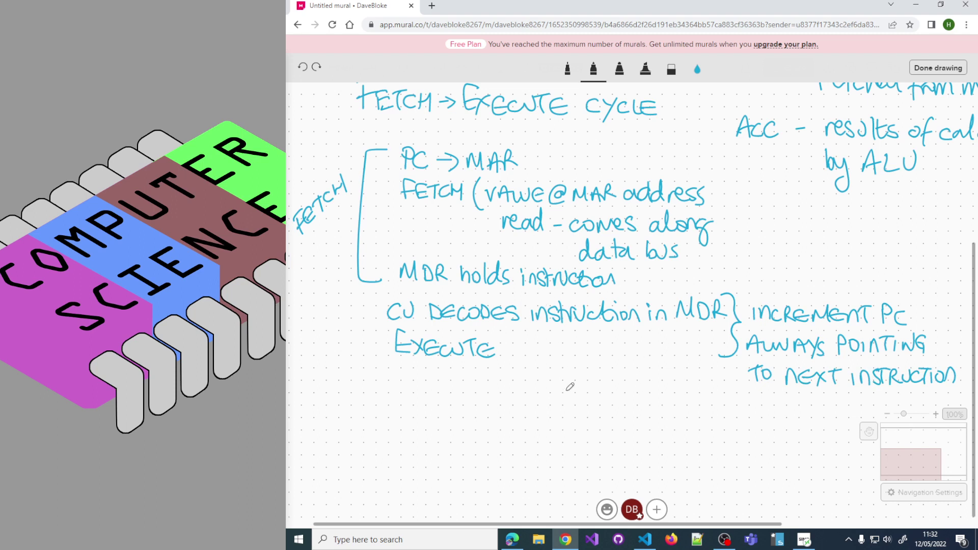
Draw a loop arrow from Execute back up to 'PC → MAR'
drag(570, 387, 642, 384)
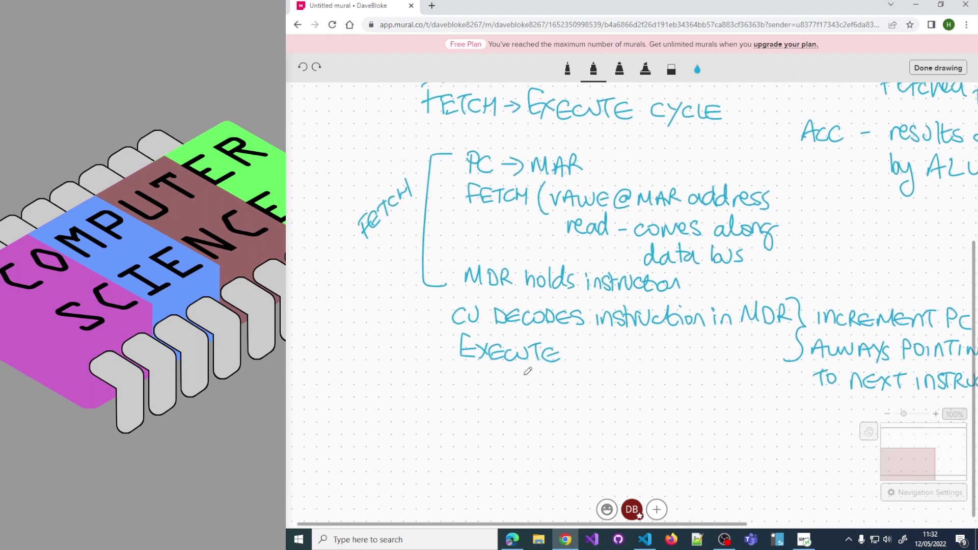
mouse_move(509, 373)
mouse_down()
mouse_move(506, 415)
mouse_move(334, 400)
mouse_move(332, 141)
mouse_move(521, 133)
mouse_move(521, 148)
mouse_up()
drag(514, 142, 527, 148)
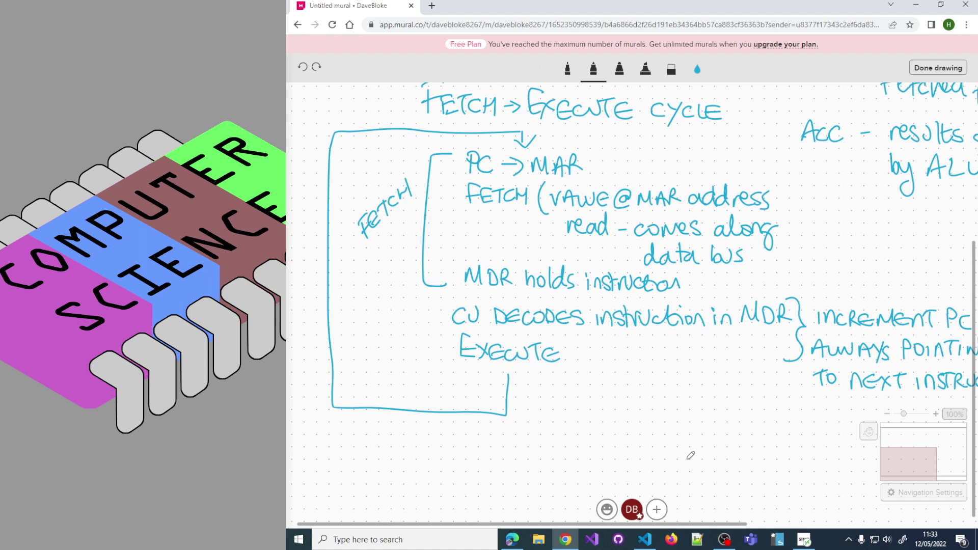
Write 'Von Neumann' and 'Shared memory for instructions/data' below the cycle diagram
scroll(744, 408, down, 3)
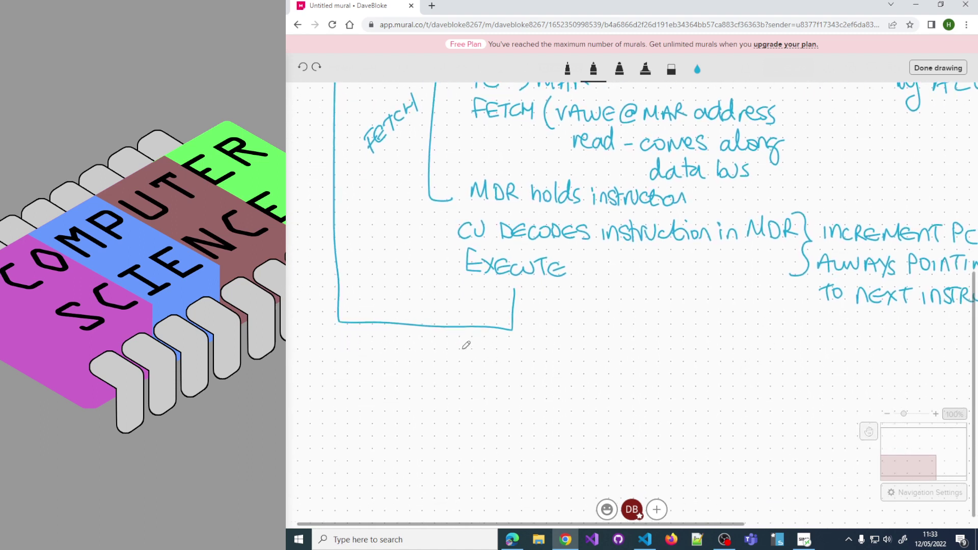
mouse_move(462, 348)
mouse_down()
mouse_move(503, 362)
mouse_move(544, 351)
mouse_move(579, 360)
mouse_move(611, 352)
mouse_up()
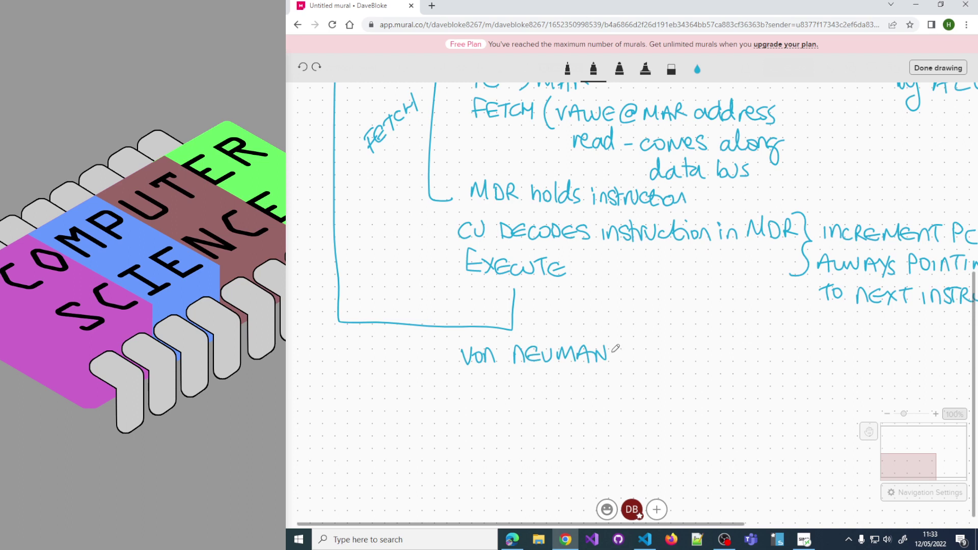
drag(611, 362, 625, 344)
drag(473, 386, 661, 396)
mouse_move(663, 382)
mouse_down()
mouse_move(673, 409)
mouse_move(779, 378)
mouse_move(786, 391)
mouse_move(828, 380)
mouse_move(847, 388)
mouse_move(869, 376)
mouse_move(884, 377)
mouse_move(888, 389)
mouse_move(930, 381)
mouse_move(948, 401)
mouse_up()
click(868, 432)
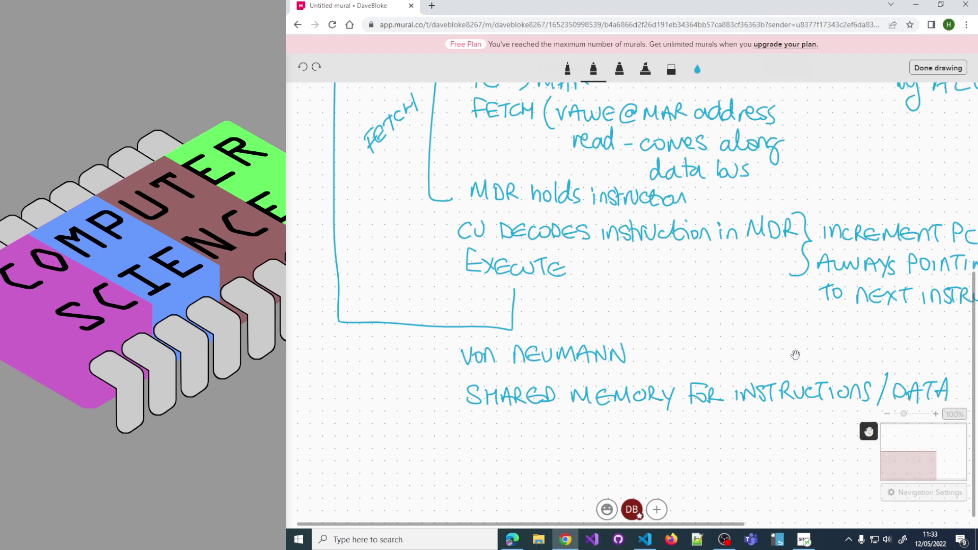
Handwrite 'Instructions + data both stored in binary' below the shared memory line in the Von Neumann notes
drag(835, 379, 742, 240)
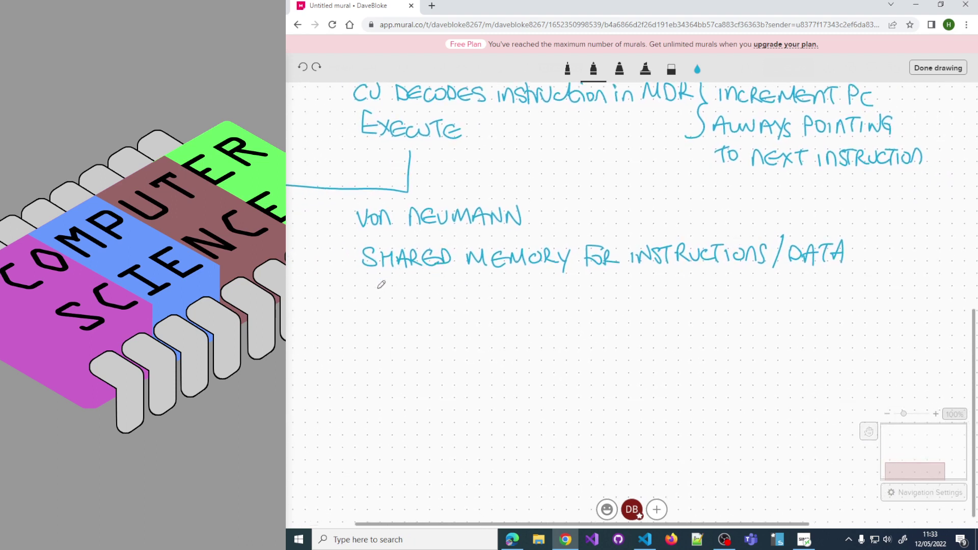
mouse_move(366, 300)
mouse_down()
mouse_move(415, 286)
mouse_move(539, 295)
mouse_move(585, 279)
mouse_move(597, 295)
mouse_move(743, 289)
mouse_move(729, 291)
mouse_up()
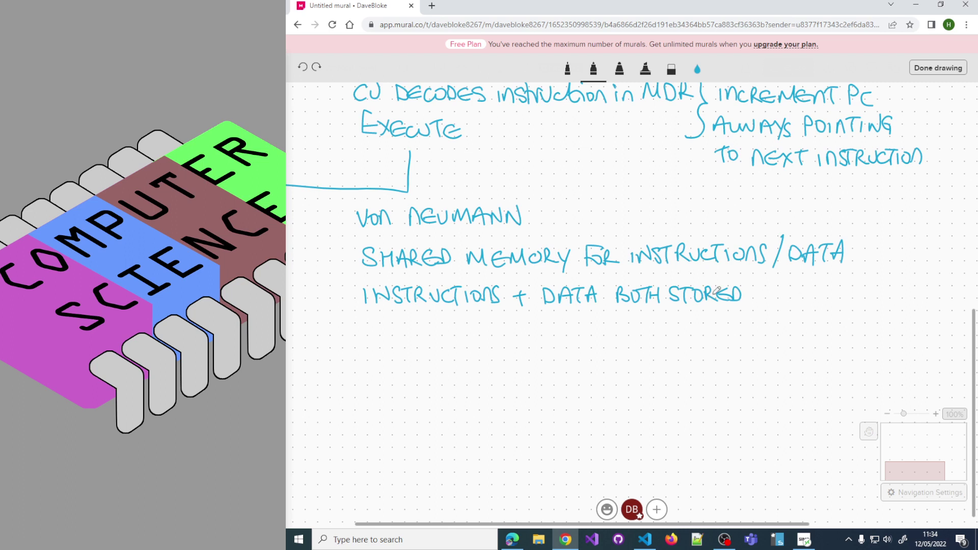
mouse_move(759, 292)
mouse_down()
mouse_move(859, 285)
mouse_move(865, 309)
mouse_up()
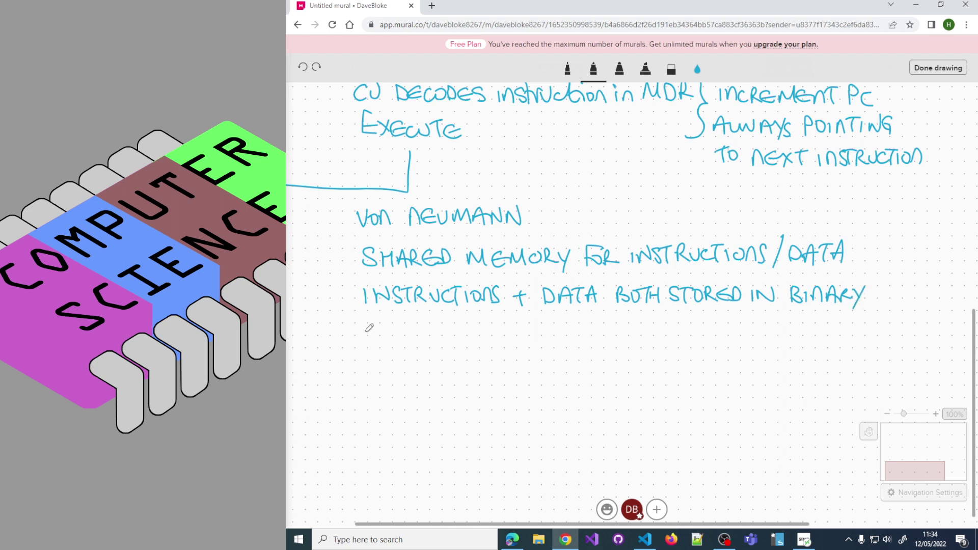